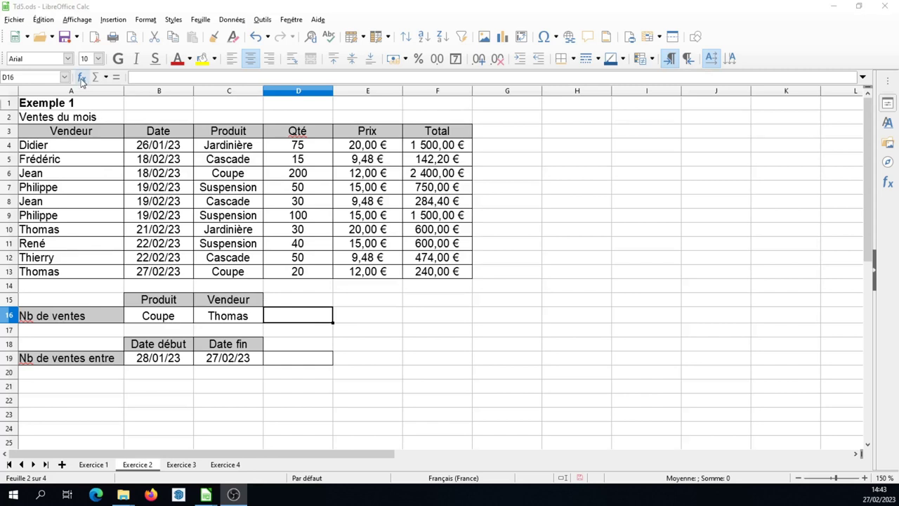
Start a NB.SI.ENS function in cell D16, finding it by searching the function list for "nb.si"
{"action": "left_click", "coordinate": [81, 81]}
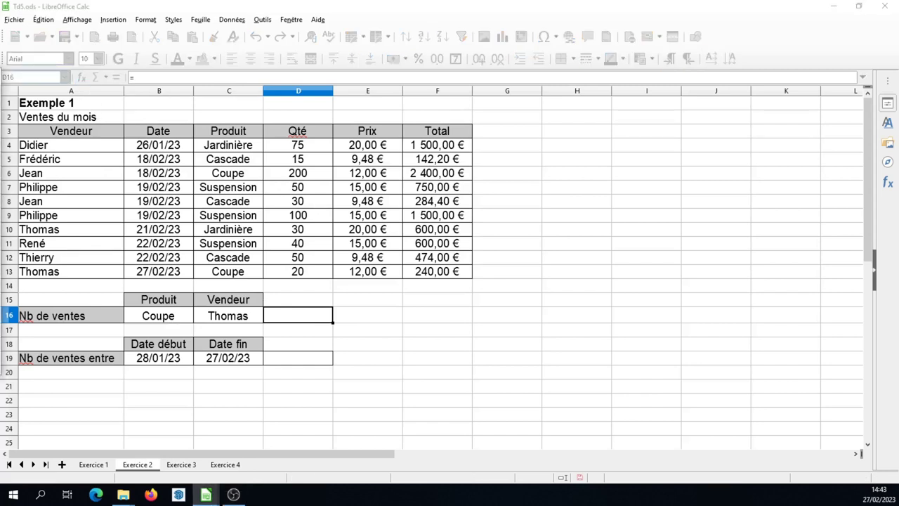
{"action": "left_click_drag", "start_coordinate": [437, 95], "coordinate": [523, 89]}
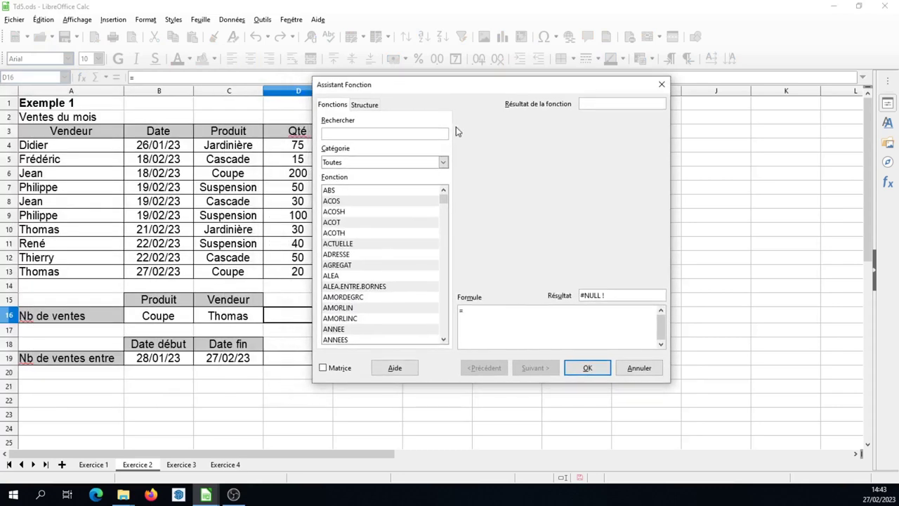
{"action": "type", "text": "nb.si"}
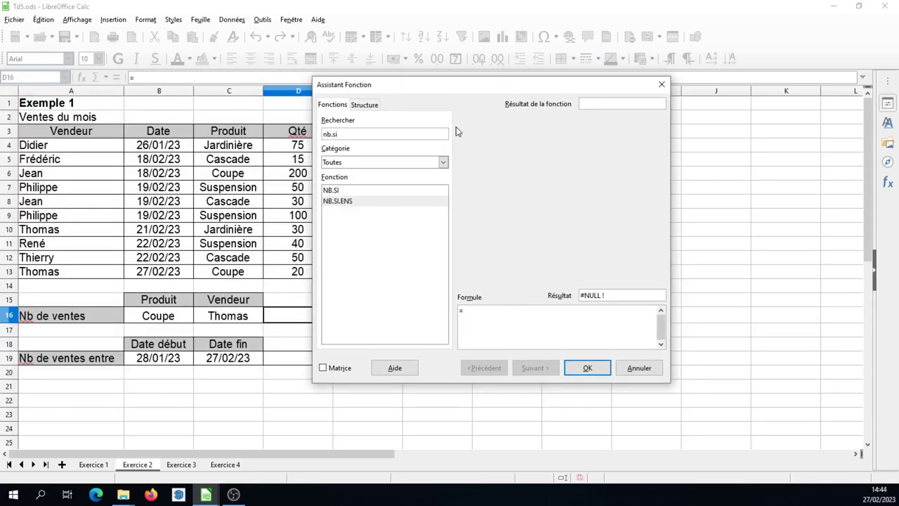
{"action": "left_click", "coordinate": [347, 201]}
{"action": "left_click", "coordinate": [538, 370]}
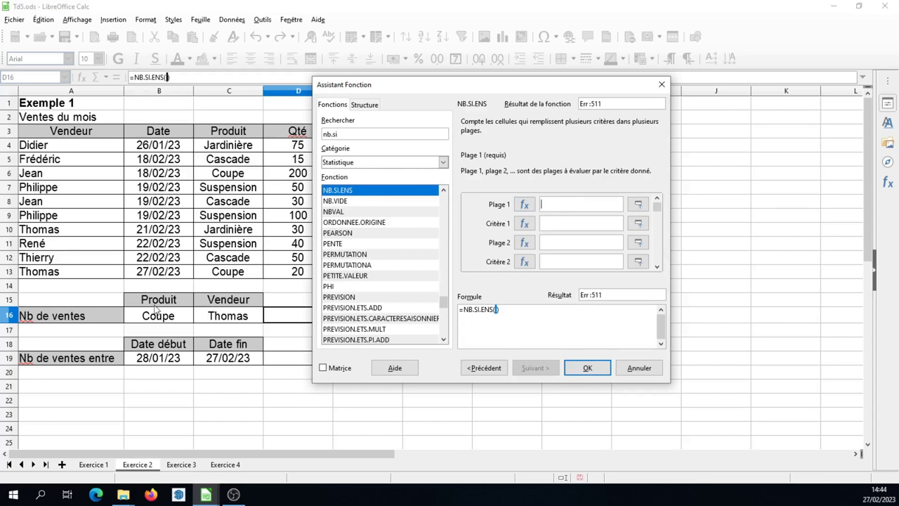
Set the product column C4:C13 as the first range and cell B16 as its criterion
{"action": "left_click", "coordinate": [224, 145]}
{"action": "left_click_drag", "start_coordinate": [223, 146], "coordinate": [225, 275]}
{"action": "left_click", "coordinate": [553, 229]}
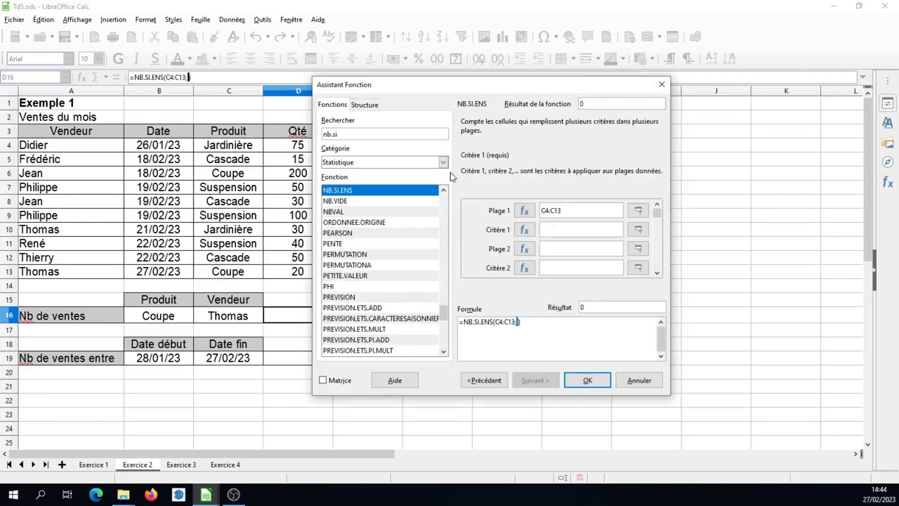
{"action": "left_click", "coordinate": [188, 317]}
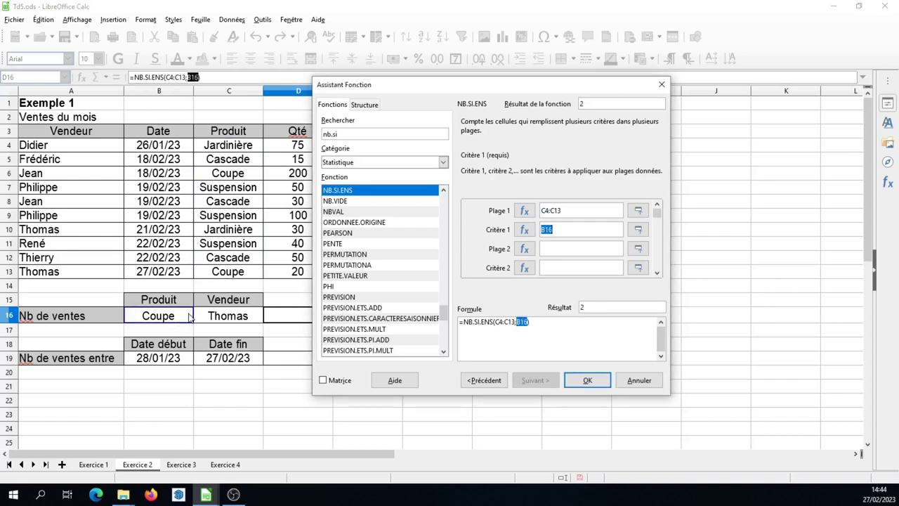
Add the seller column A4:A13 as the second range with C16 as its criterion, and validate the formula
{"action": "left_click", "coordinate": [542, 248]}
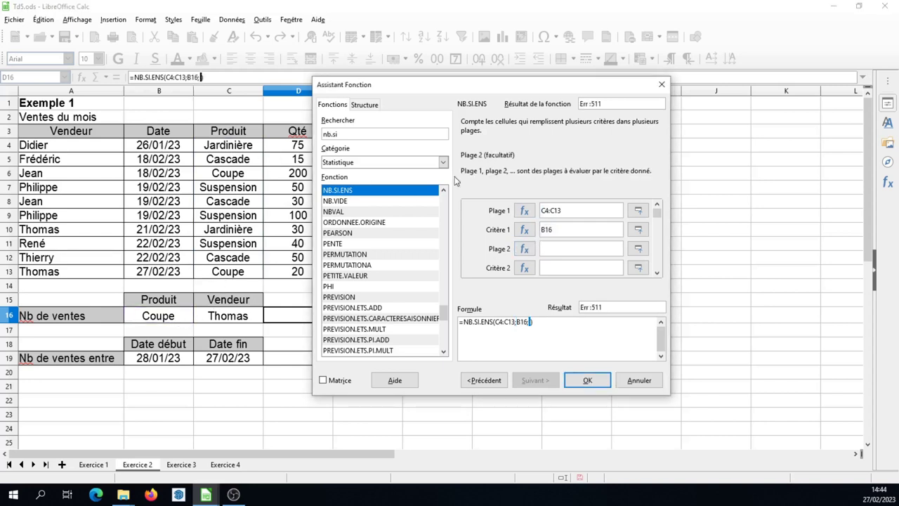
{"action": "left_click", "coordinate": [97, 149]}
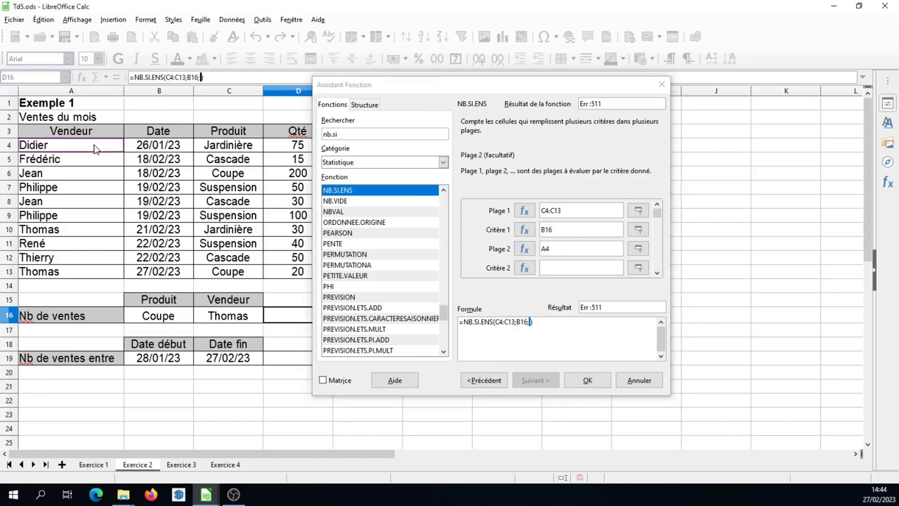
{"action": "left_click_drag", "start_coordinate": [96, 148], "coordinate": [92, 271]}
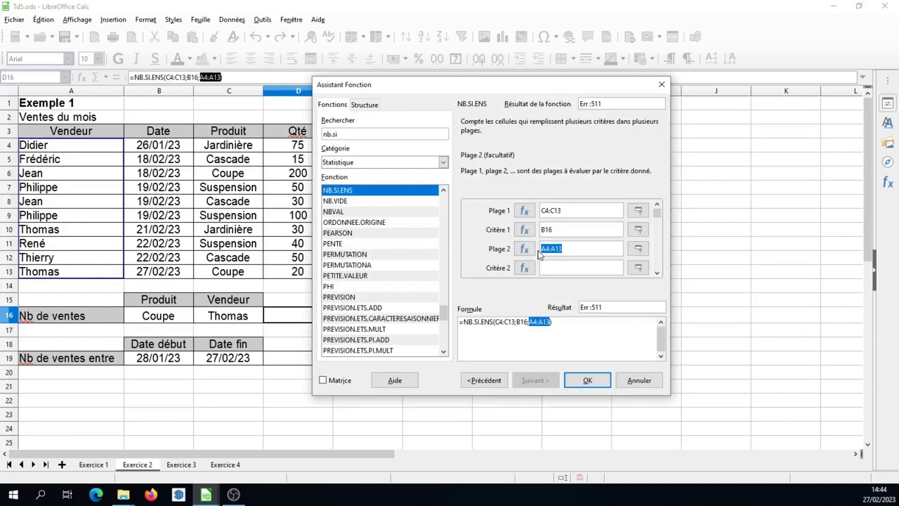
{"action": "left_click", "coordinate": [556, 267]}
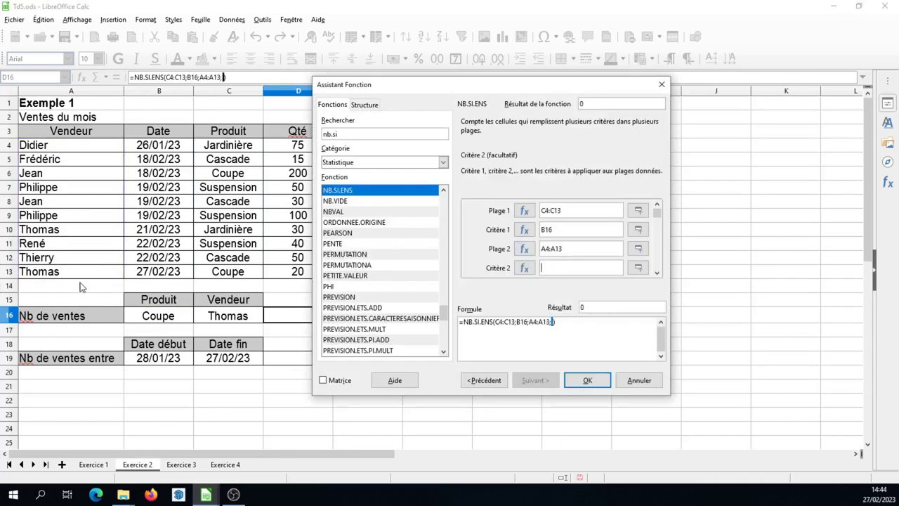
{"action": "left_click", "coordinate": [222, 317]}
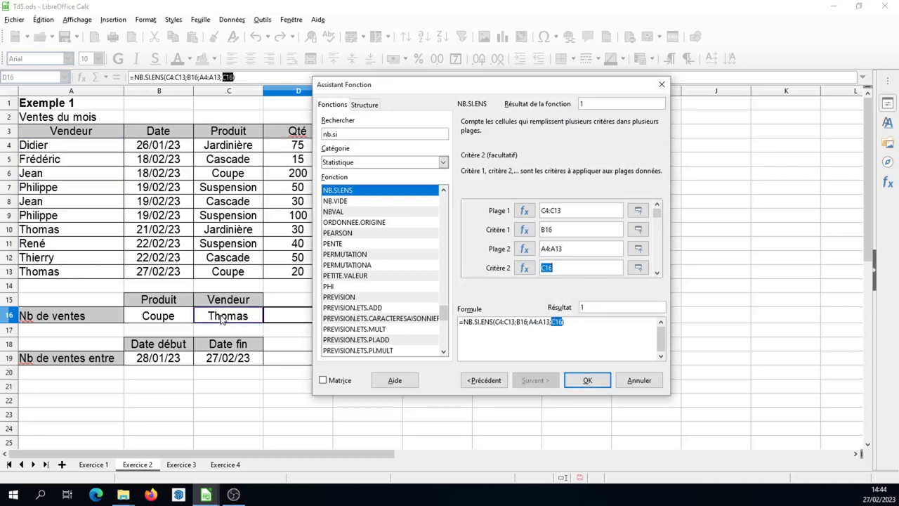
{"action": "left_click", "coordinate": [587, 381]}
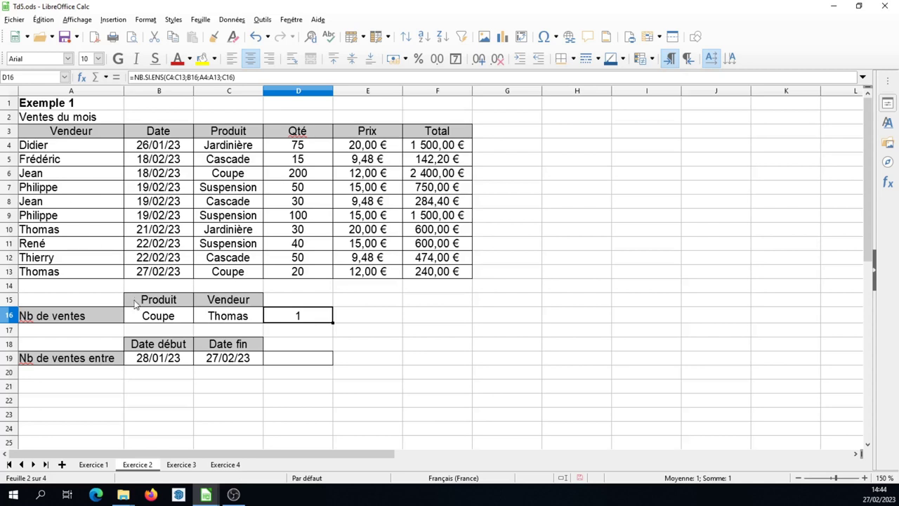
Test the D16 count by changing the product in B16 to Suspension and entering another seller's first name in C16
{"action": "left_click", "coordinate": [160, 317]}
{"action": "type", "text": "Suspension"}
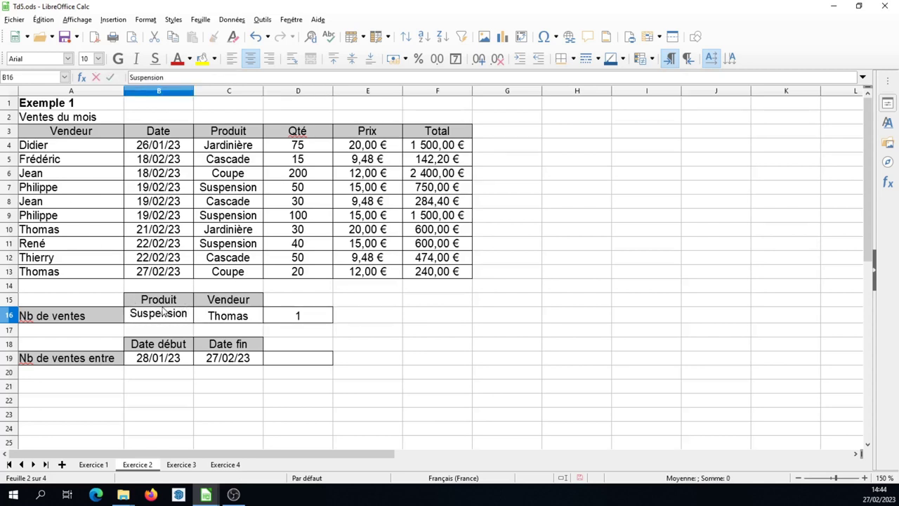
{"action": "left_click", "coordinate": [223, 321]}
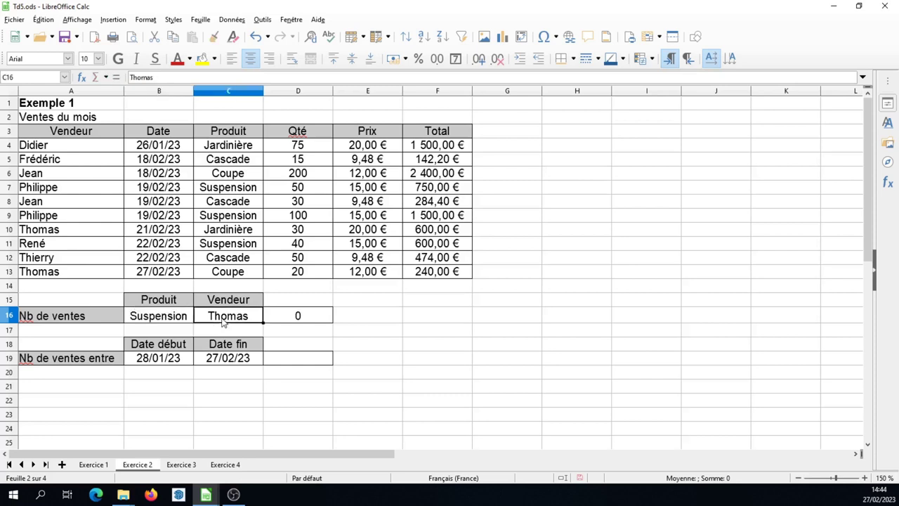
{"action": "type", "text": "Philippe"}
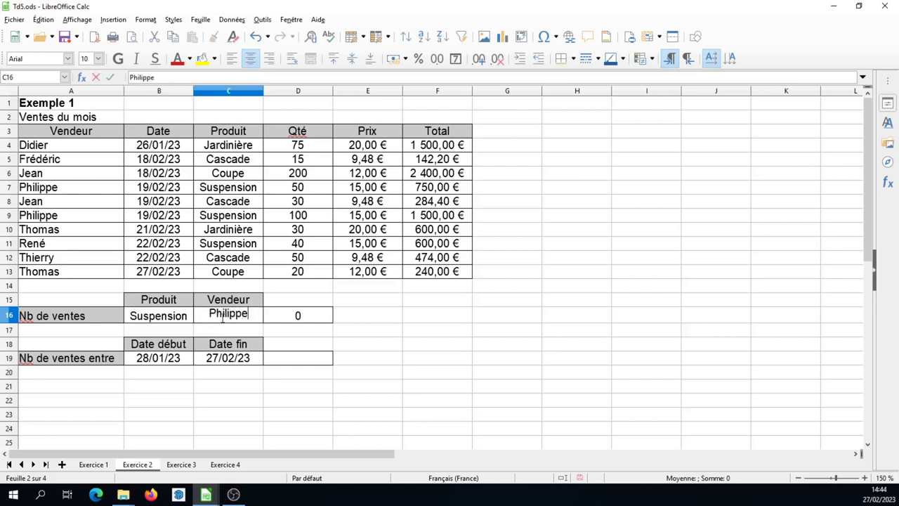
{"action": "key", "text": "Return"}
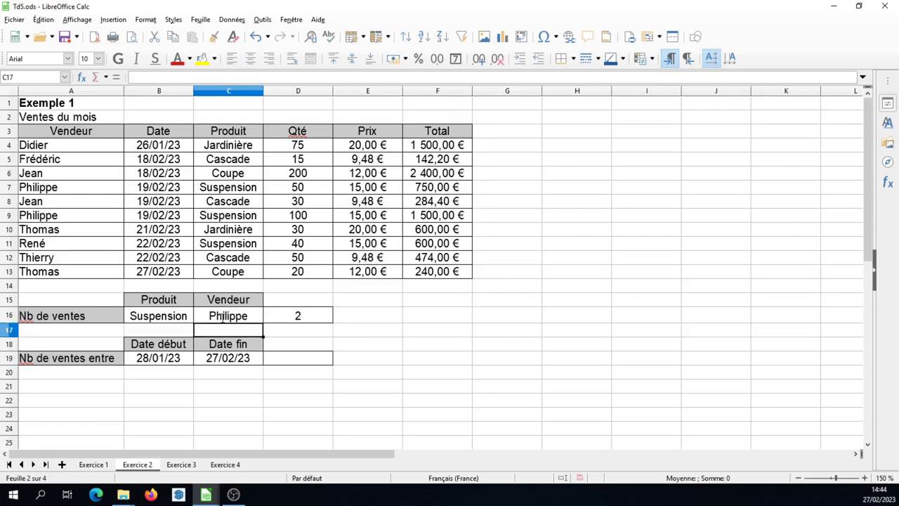
{"action": "left_click", "coordinate": [317, 321]}
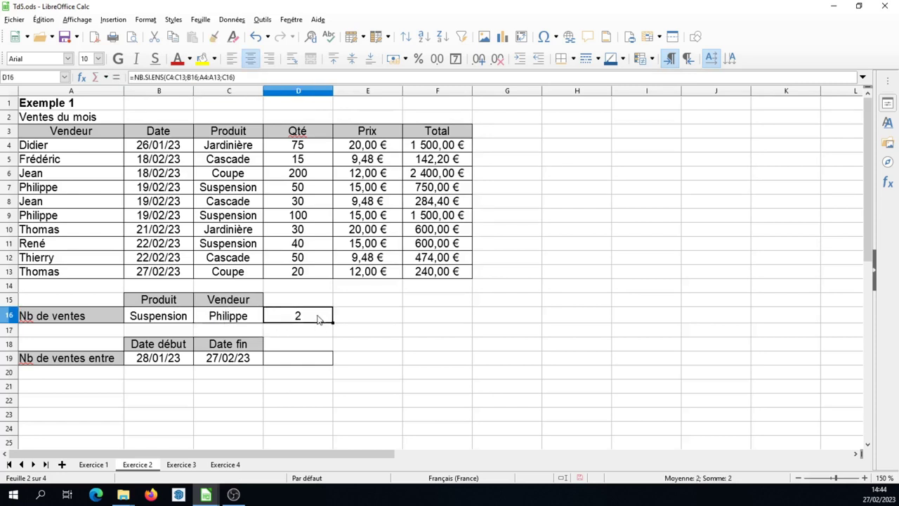
Start a NB.SI.ENS function in cell D19, finding it by searching the function list for "nb."
{"action": "left_click", "coordinate": [298, 360]}
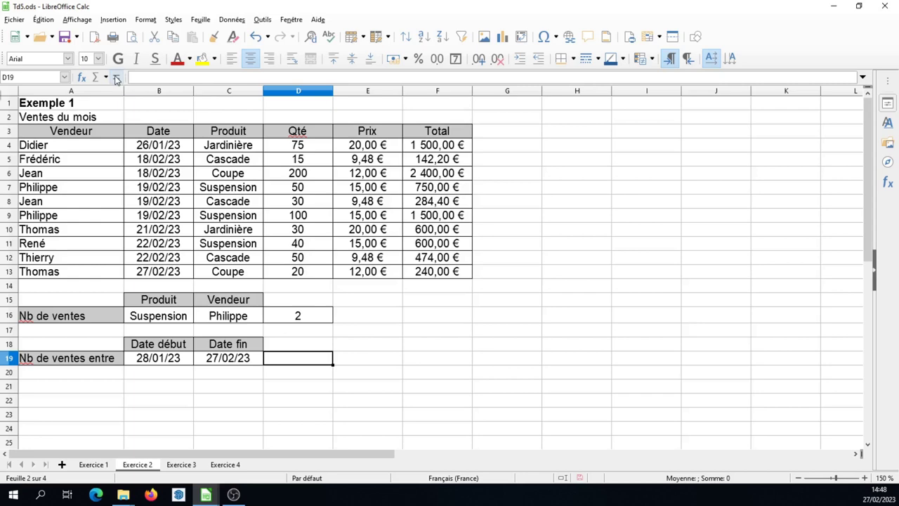
{"action": "left_click", "coordinate": [116, 79]}
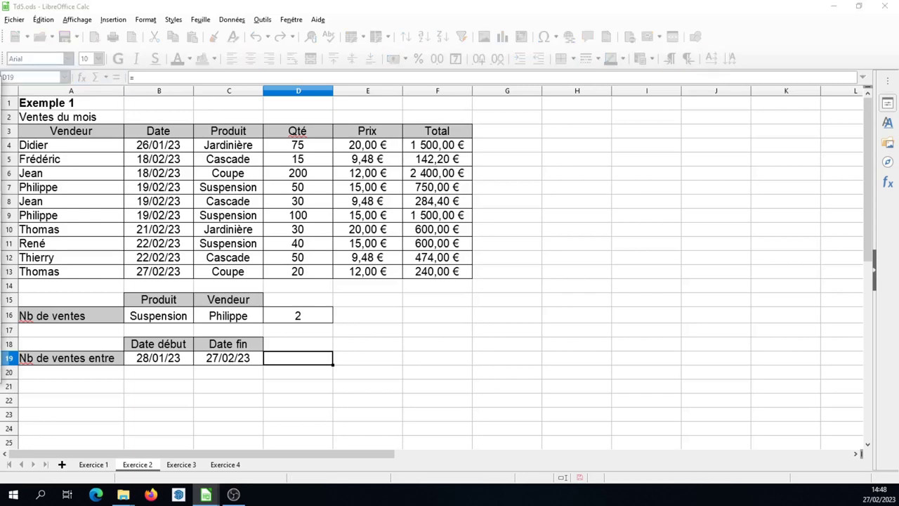
{"action": "key", "text": "ctrl+F2"}
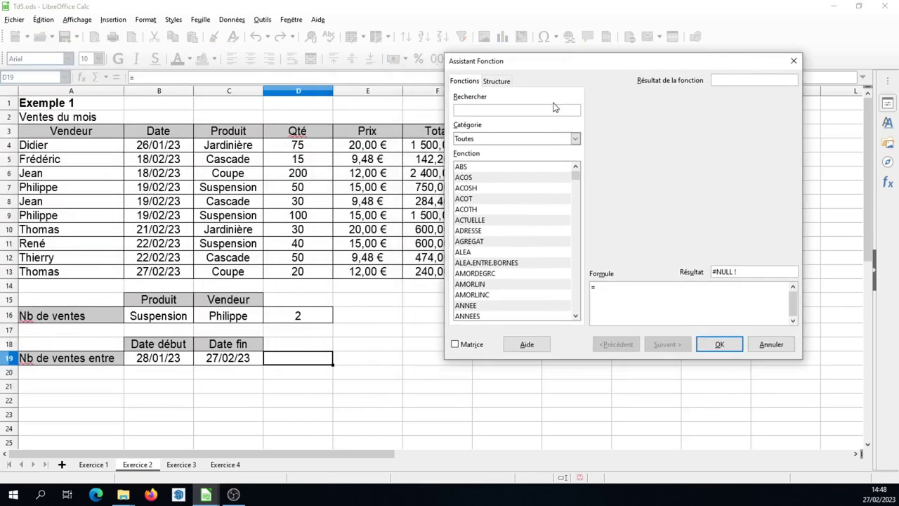
{"action": "type", "text": "nb."}
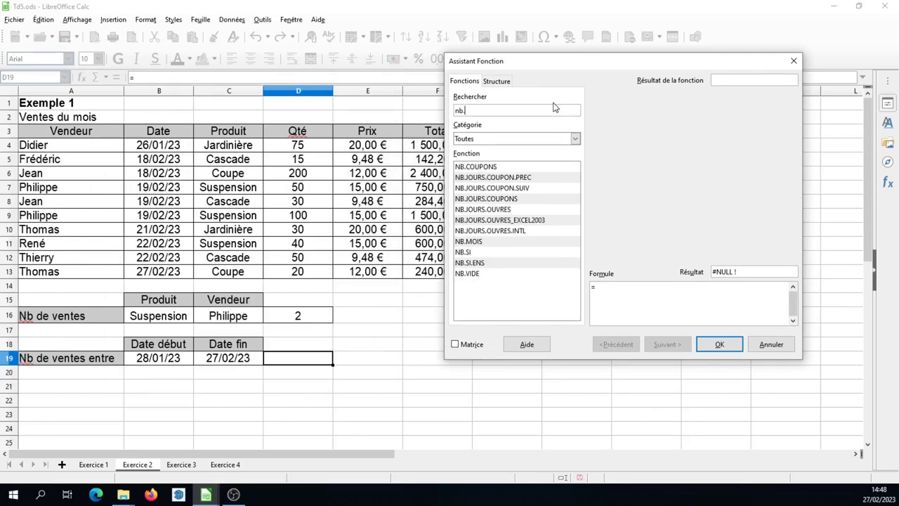
{"action": "left_click", "coordinate": [505, 264]}
{"action": "double_click", "coordinate": [505, 264]}
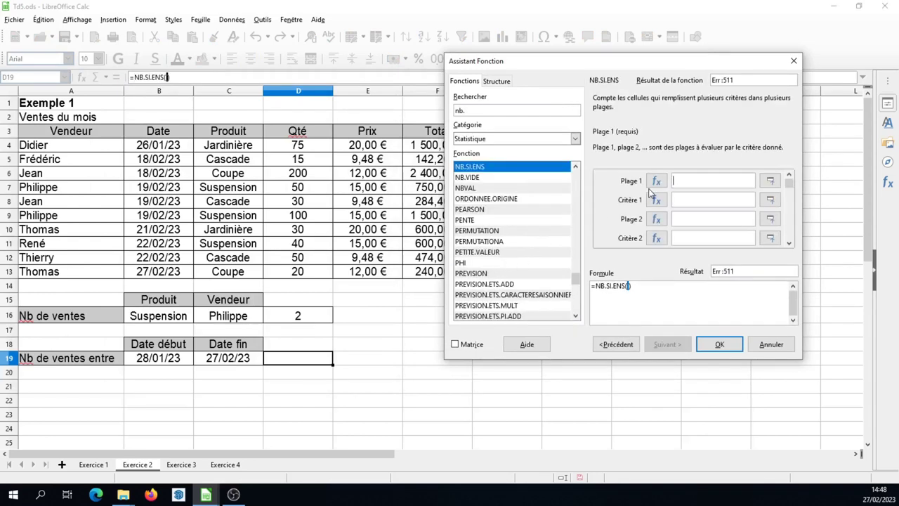
Set the date column B4:B13 as the first range with the criterion ">=28/01/23" in quotation marks
{"action": "left_click_drag", "start_coordinate": [176, 146], "coordinate": [176, 273]}
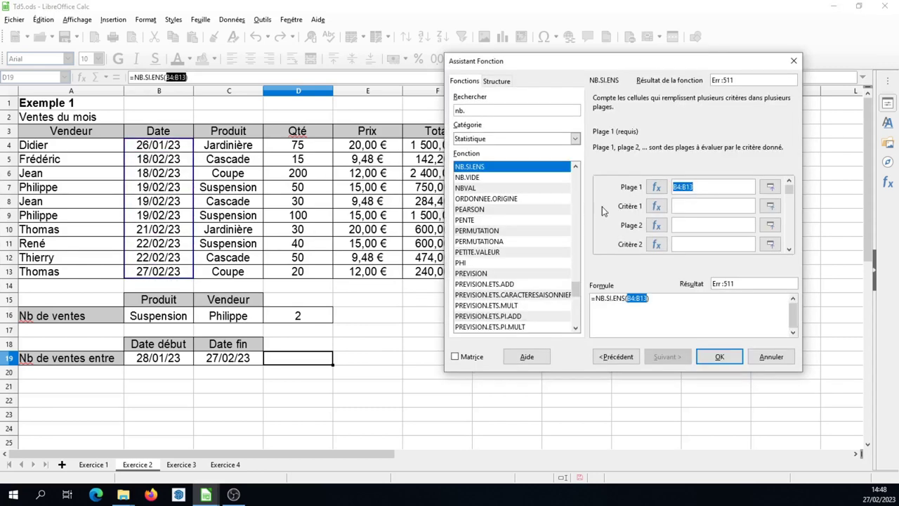
{"action": "left_click", "coordinate": [687, 205]}
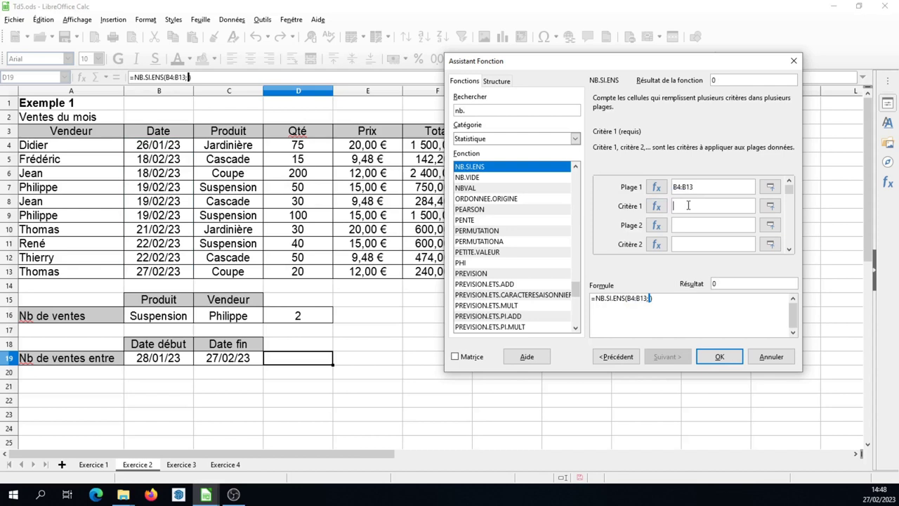
{"action": "type", "text": "\">=2"}
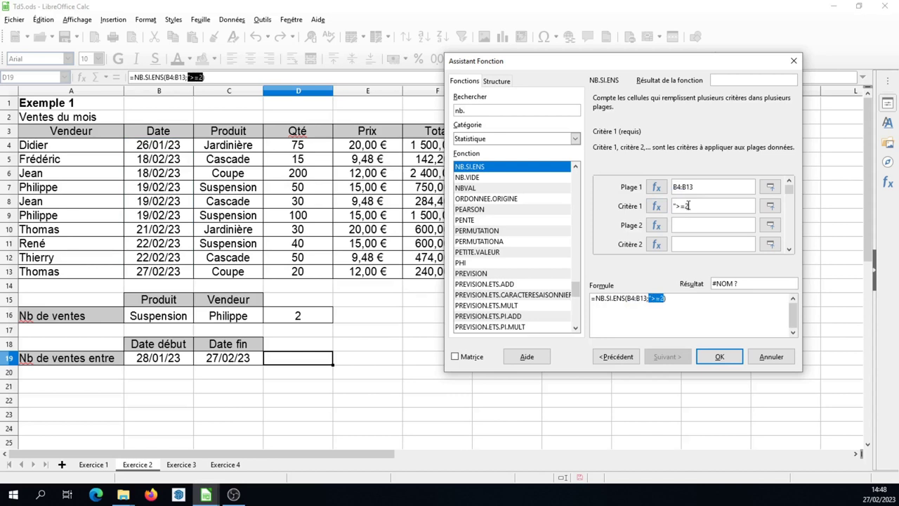
{"action": "type", "text": "8/1"}
{"action": "key", "text": "BackSpace"}
{"action": "type", "text": "01/23"}
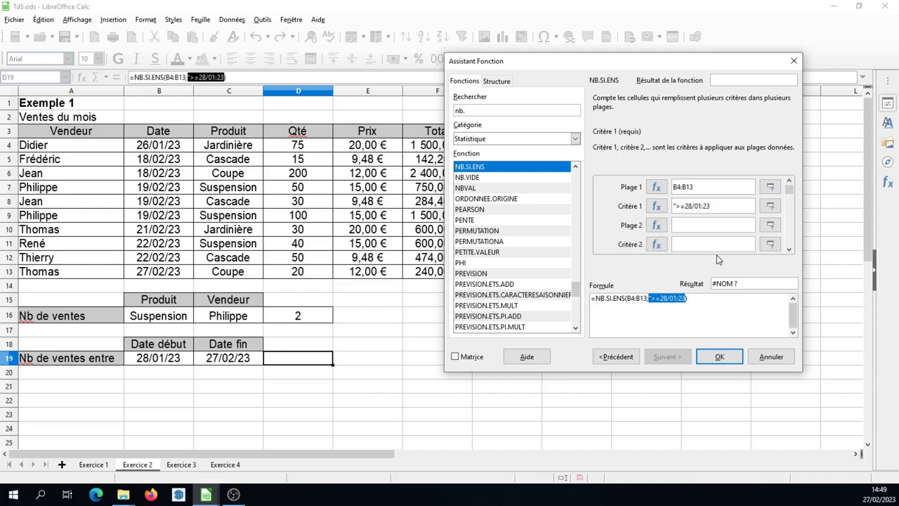
{"action": "key", "text": "BackSpace"}
{"action": "key", "text": "BackSpace"}
{"action": "key", "text": "BackSpace"}
{"action": "type", "text": "/23\""}
Add B4:B13 as the second range with the quoted criterion "<=27/02/23", and validate the formula
{"action": "left_click", "coordinate": [707, 224]}
{"action": "left_click_drag", "start_coordinate": [162, 149], "coordinate": [161, 271]}
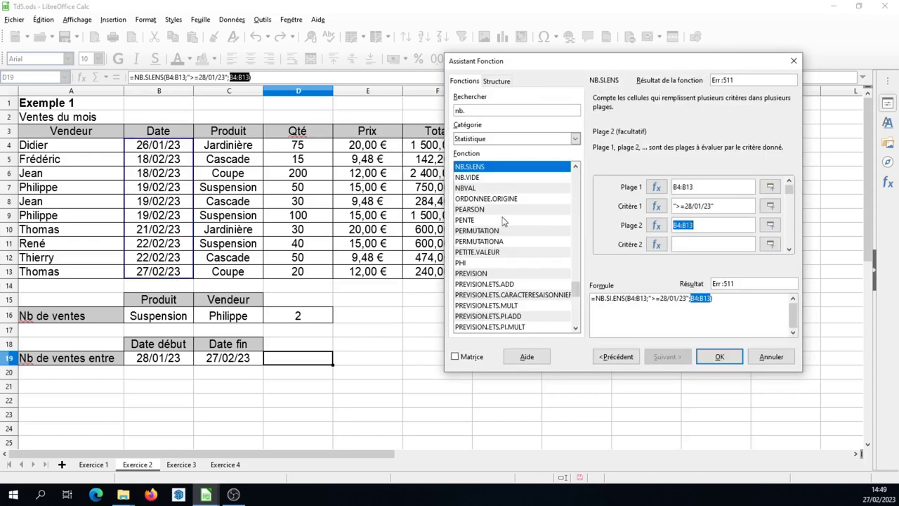
{"action": "left_click", "coordinate": [689, 244]}
{"action": "type", "text": "\""}
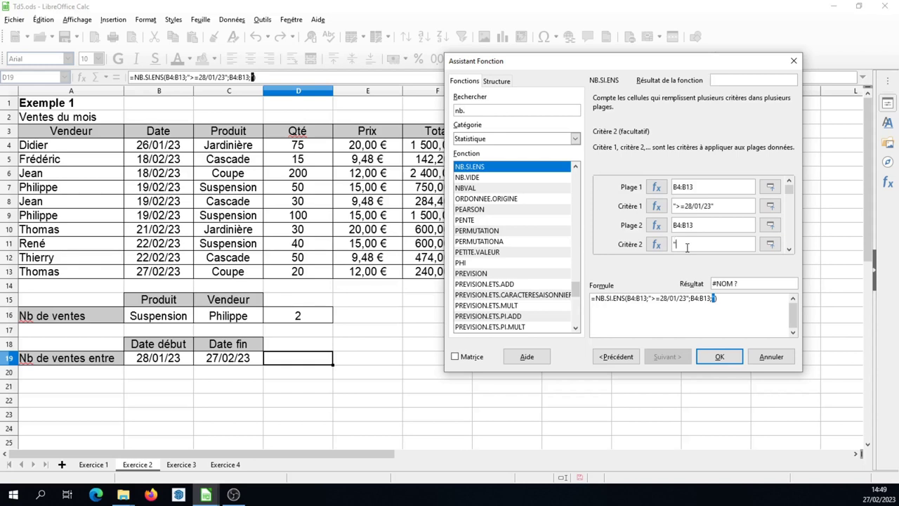
{"action": "type", "text": "<=27/02/"}
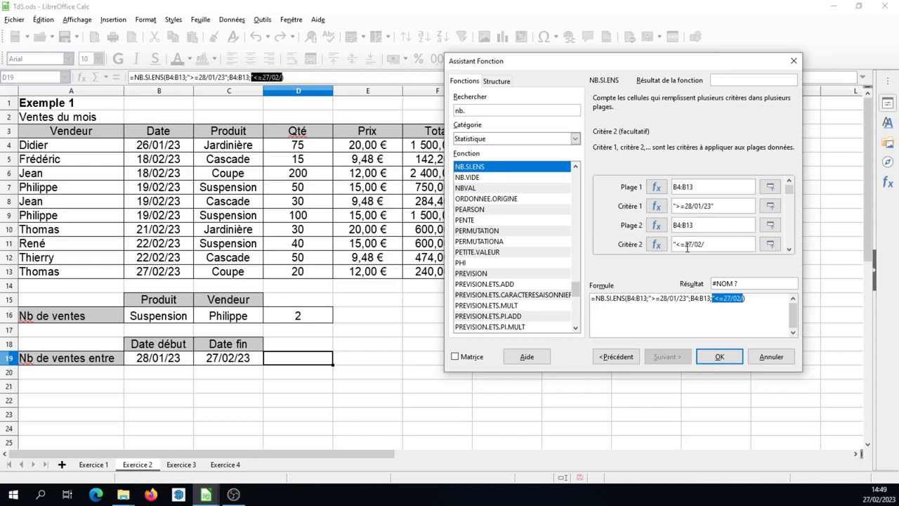
{"action": "type", "text": "23\""}
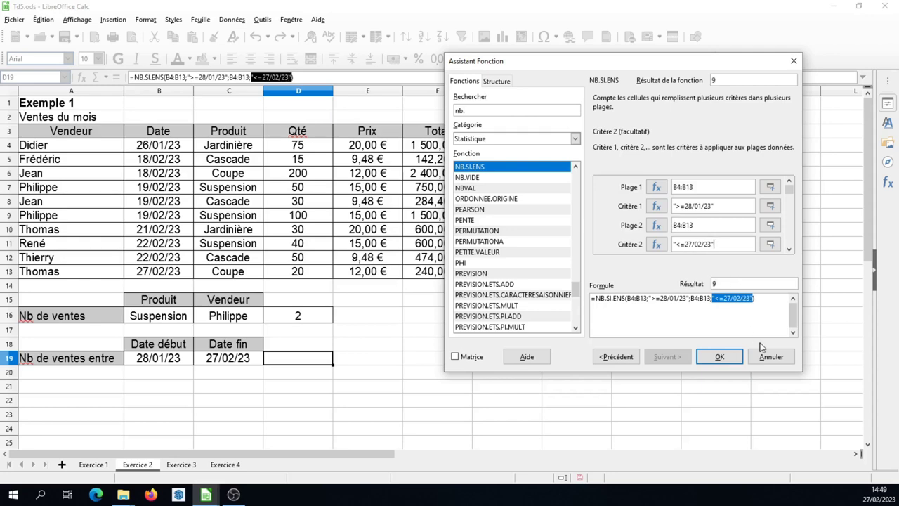
{"action": "left_click", "coordinate": [719, 357]}
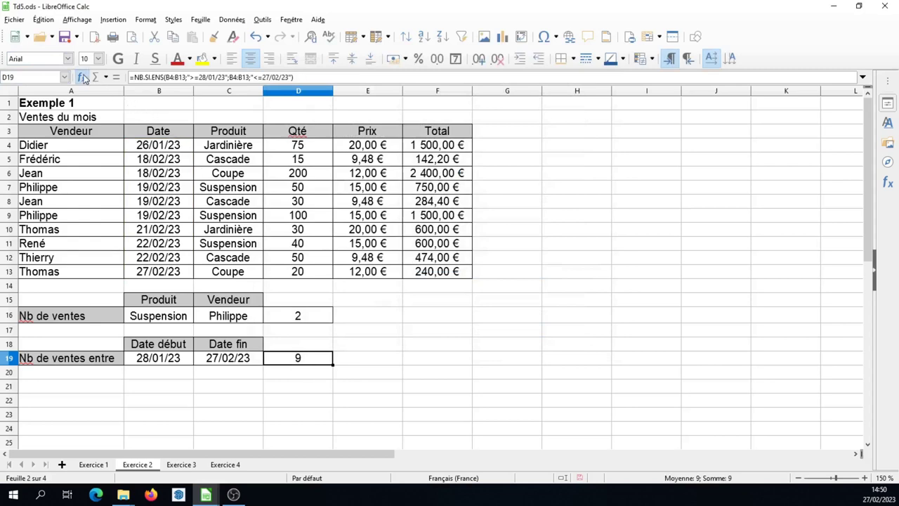
Reopen D19's NB.SI.ENS formula in the function wizard and remove the date from criterion 1, keeping only ">=" in quotation marks
{"action": "left_click_drag", "start_coordinate": [134, 77], "coordinate": [294, 76]}
{"action": "key", "text": "ctrl+F2"}
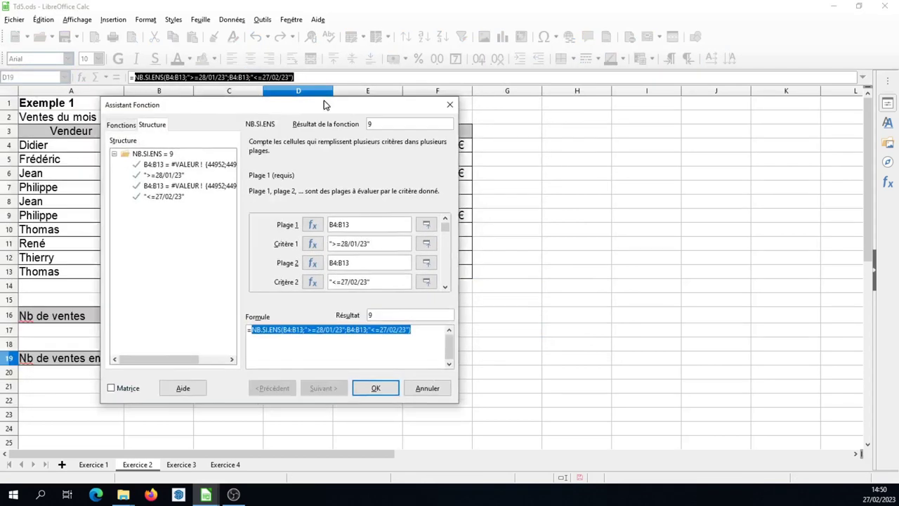
{"action": "left_click_drag", "start_coordinate": [325, 105], "coordinate": [496, 33]}
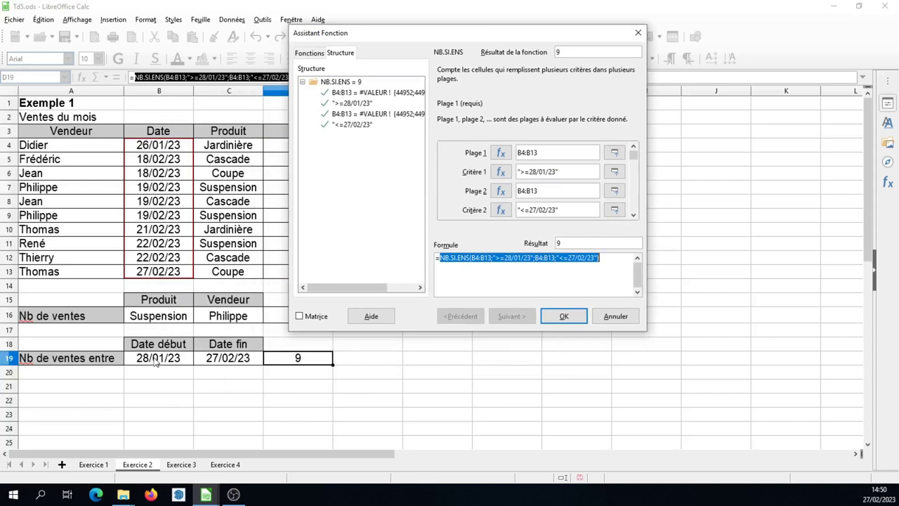
{"action": "left_click", "coordinate": [555, 171]}
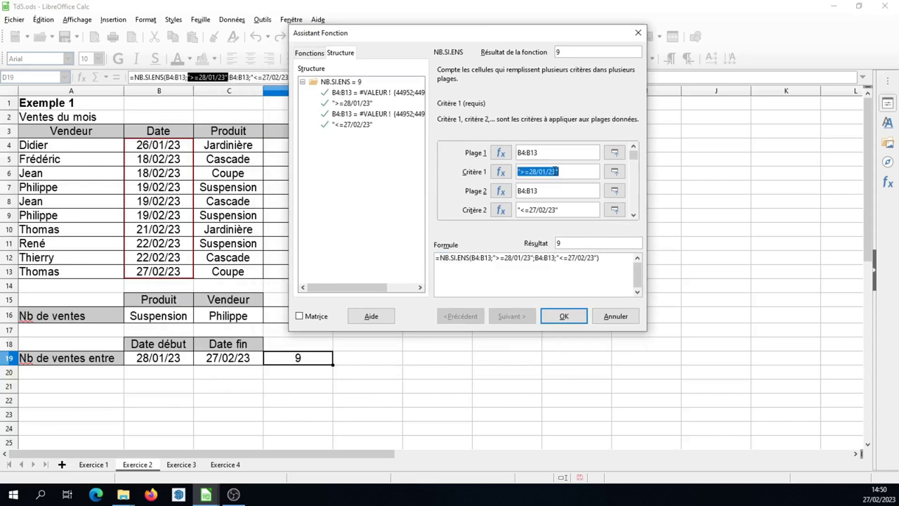
{"action": "left_click", "coordinate": [556, 171]}
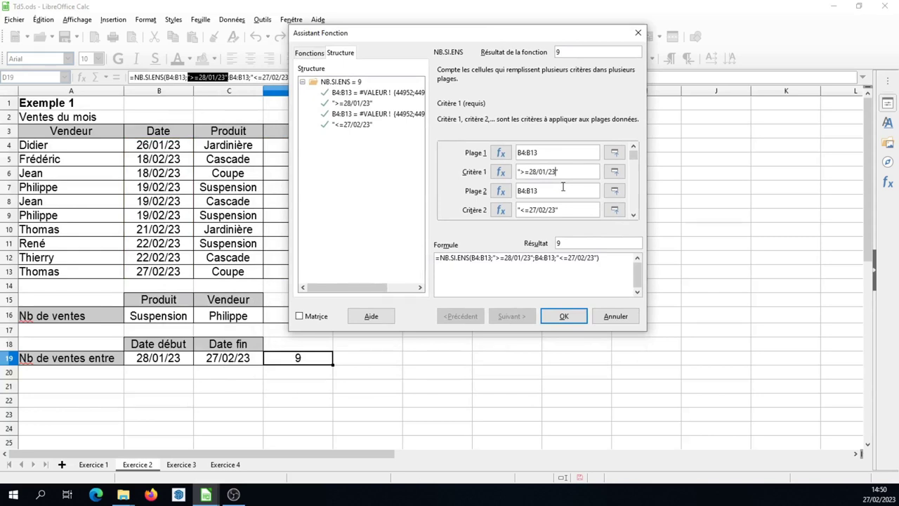
{"action": "key", "text": "BackSpace"}
{"action": "key", "text": "BackSpace"}
{"action": "key", "text": "BackSpace"}
{"action": "key", "text": "BackSpace"}
{"action": "key", "text": "BackSpace"}
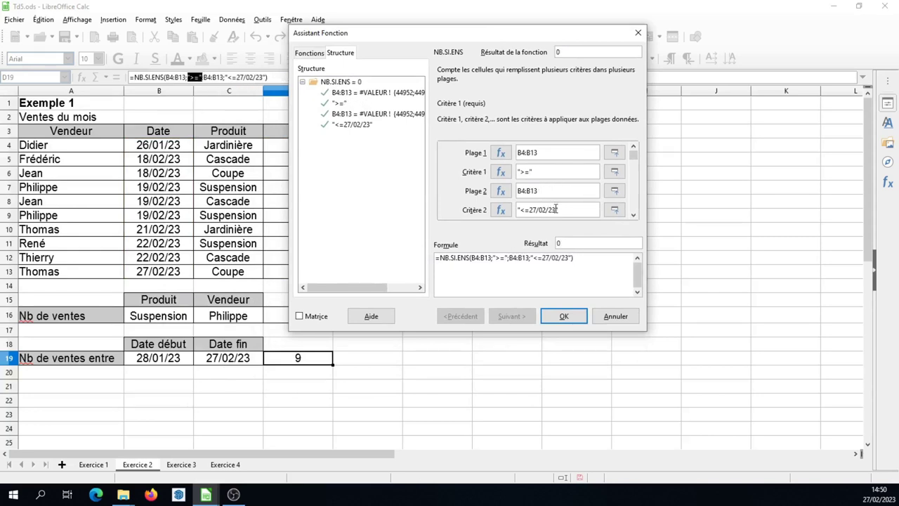
Remove the date from criterion 2, keeping only "<=" in quotation marks
{"action": "left_click", "coordinate": [555, 209]}
{"action": "left_click", "coordinate": [555, 209]}
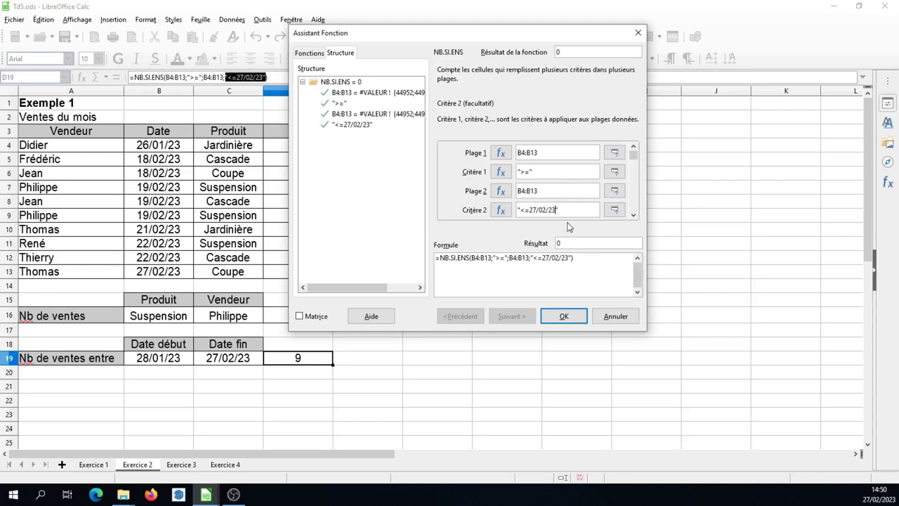
{"action": "key", "text": "BackSpace"}
{"action": "key", "text": "BackSpace"}
{"action": "key", "text": "BackSpace"}
{"action": "key", "text": "BackSpace"}
{"action": "key", "text": "BackSpace"}
{"action": "key", "text": "BackSpace"}
{"action": "key", "text": "BackSpace"}
{"action": "key", "text": "BackSpace"}
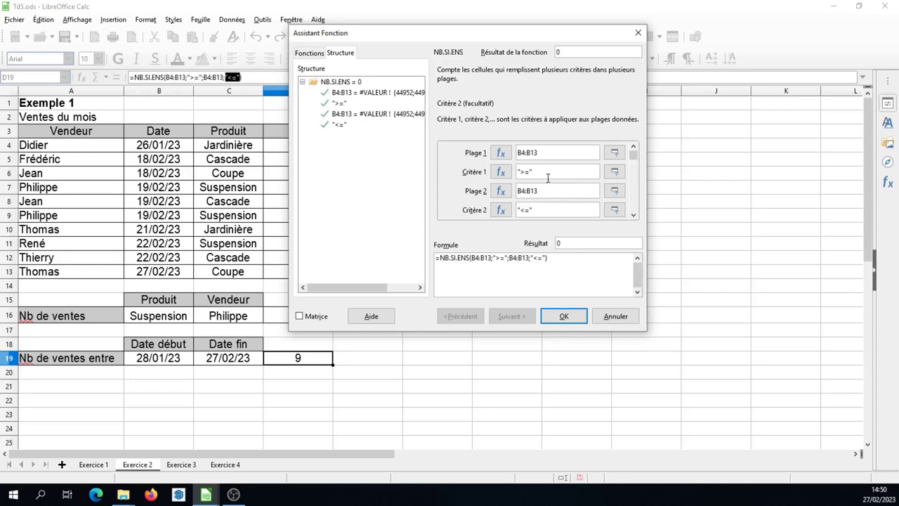
Link criterion 1 to the start date cell by completing it as ">="&B19
{"action": "left_click", "coordinate": [546, 173]}
{"action": "left_click", "coordinate": [553, 174]}
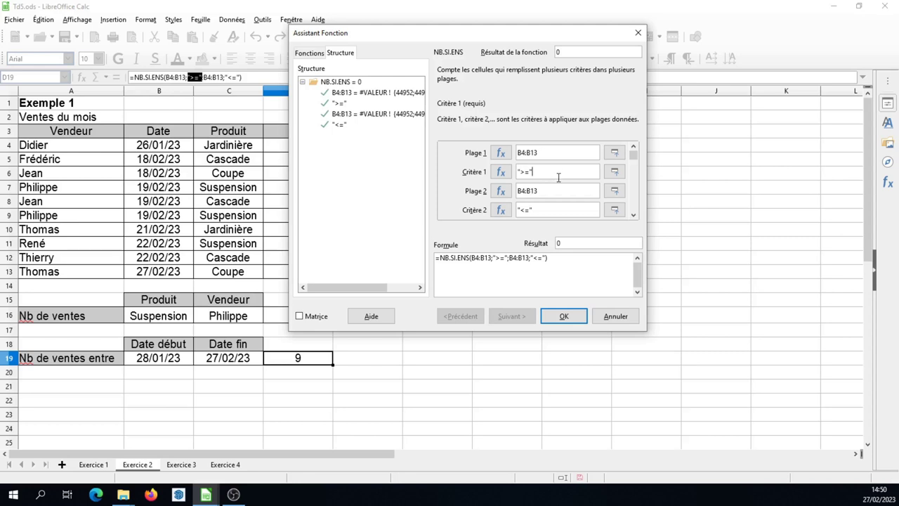
{"action": "type", "text": "1"}
{"action": "key", "text": "BackSpace"}
{"action": "type", "text": "&"}
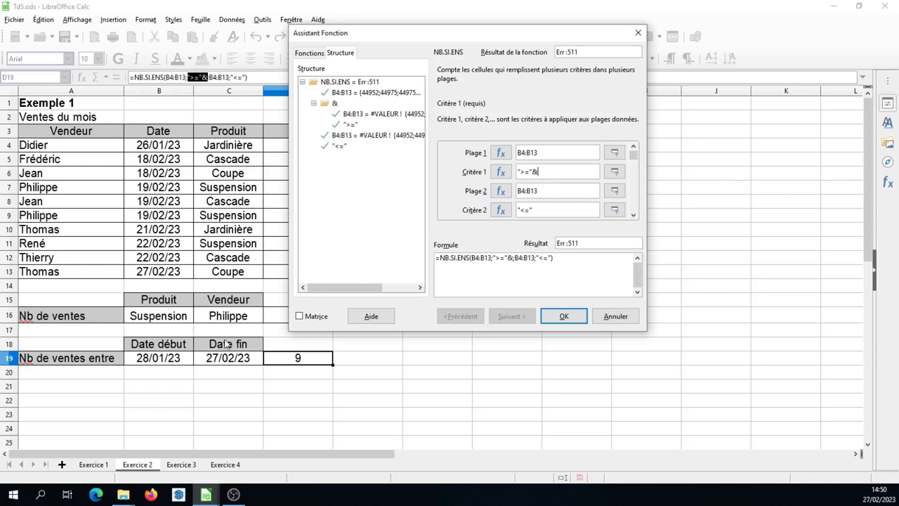
{"action": "left_click", "coordinate": [185, 358]}
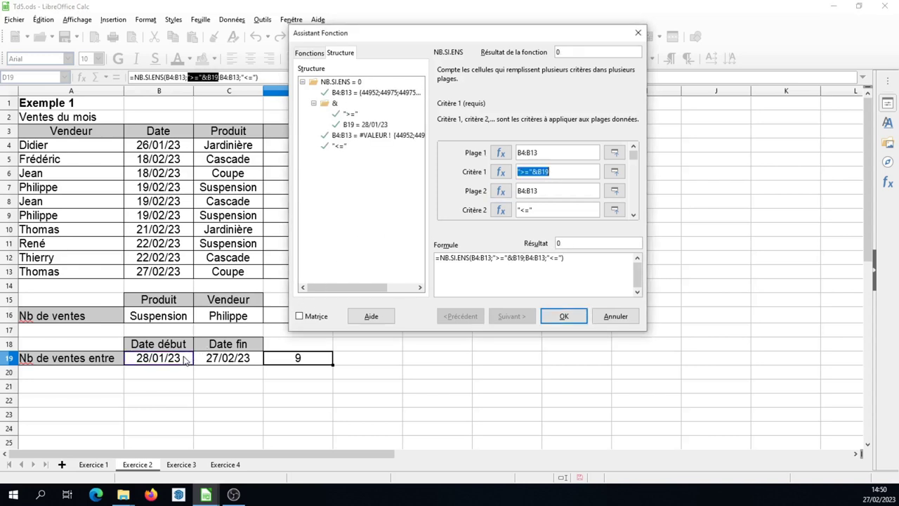
Complete criterion 2 as "<="&C19 to use the end date cell, validate the formula, and review it in D19 without changing it
{"action": "left_click", "coordinate": [552, 210]}
{"action": "left_click", "coordinate": [552, 210]}
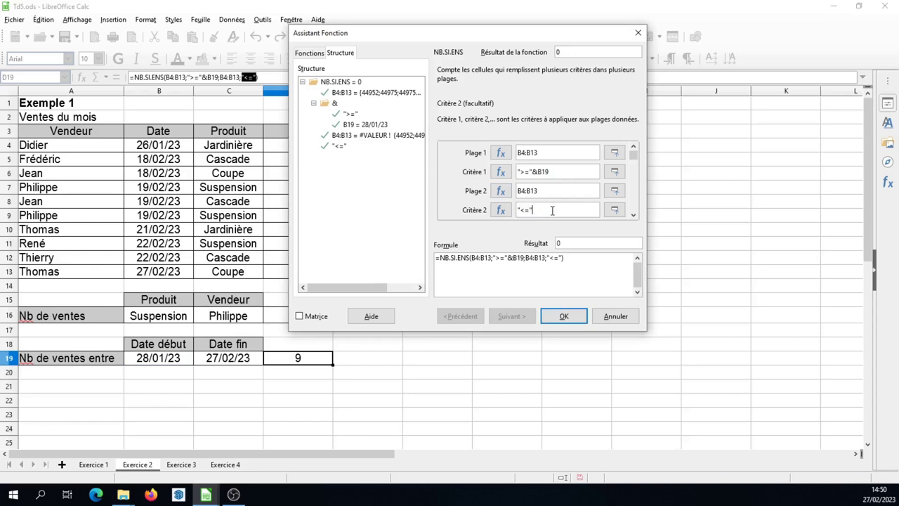
{"action": "type", "text": "&"}
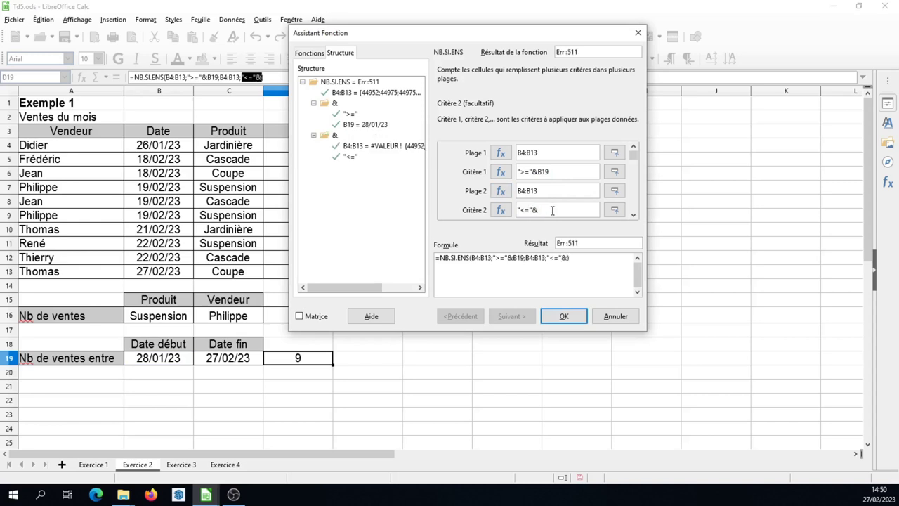
{"action": "left_click", "coordinate": [243, 358]}
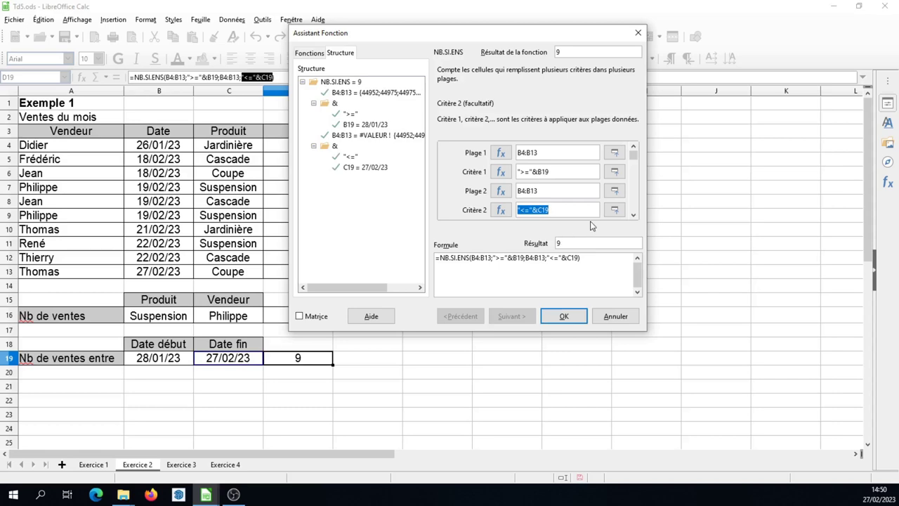
{"action": "left_click", "coordinate": [564, 317]}
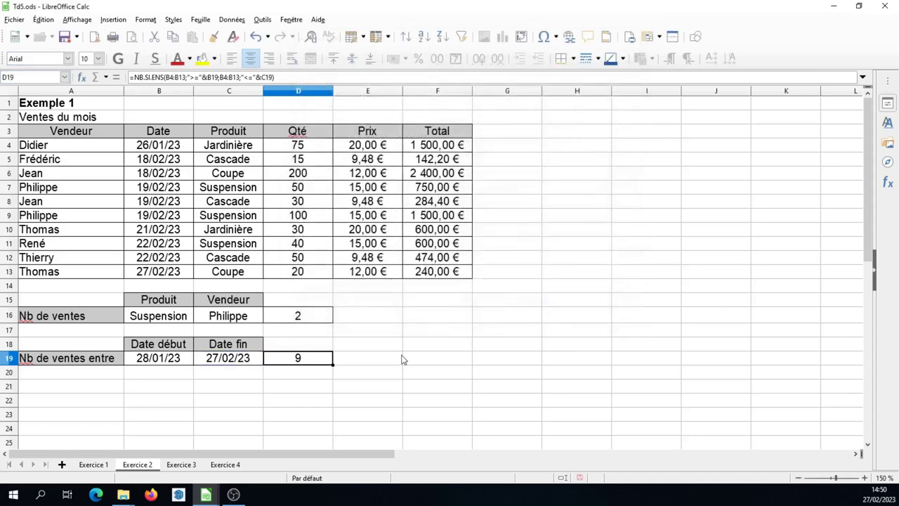
{"action": "double_click", "coordinate": [304, 360]}
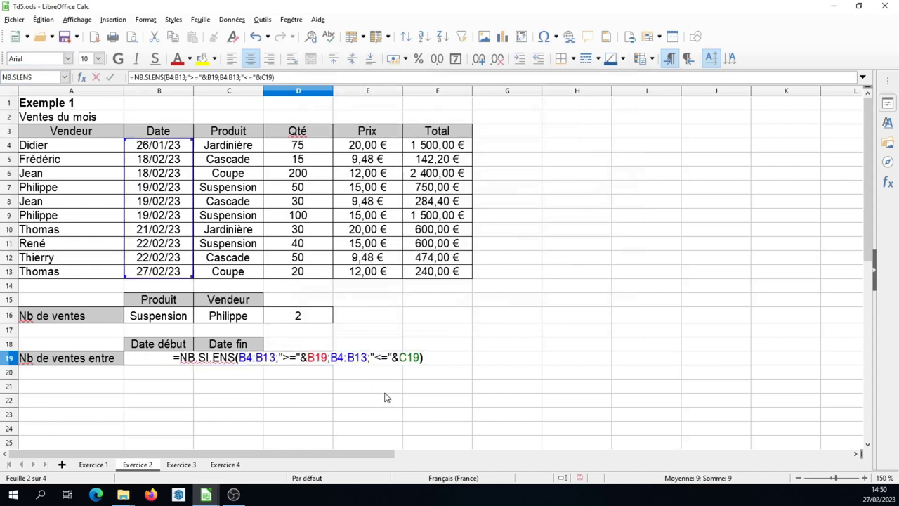
{"action": "left_click", "coordinate": [97, 77]}
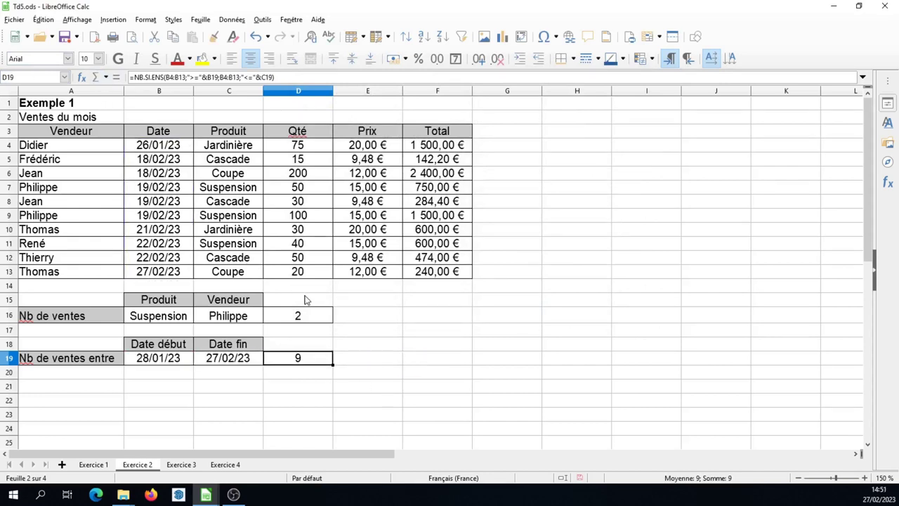